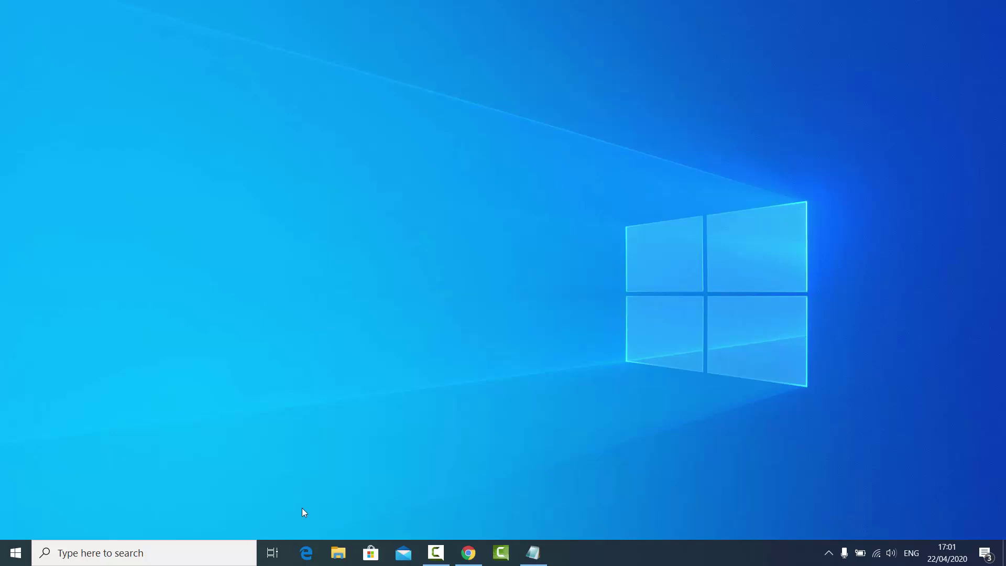
Search 'cmd' and launch Command Prompt, maximising its window.
left_click(202, 552)
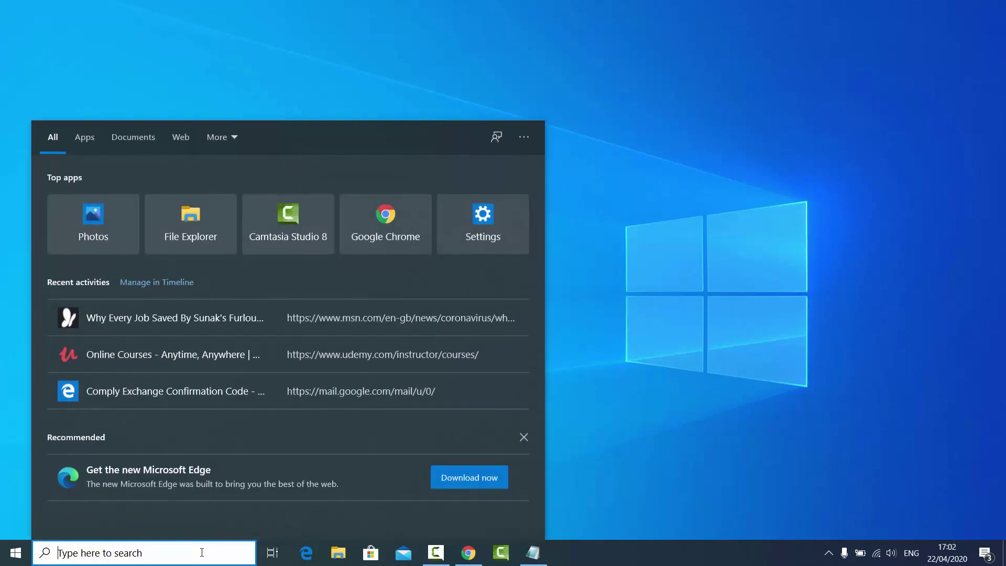
type("cm")
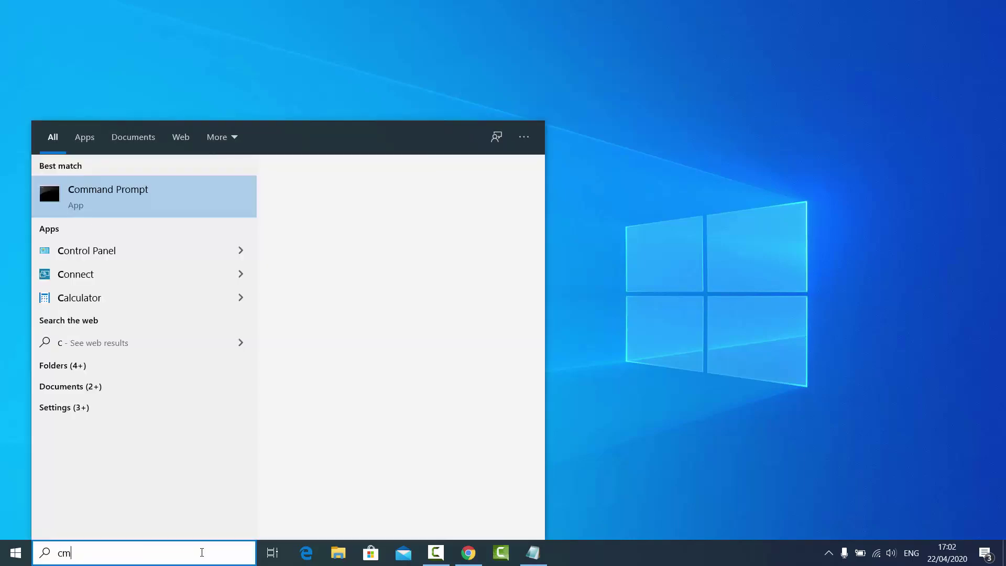
type("d")
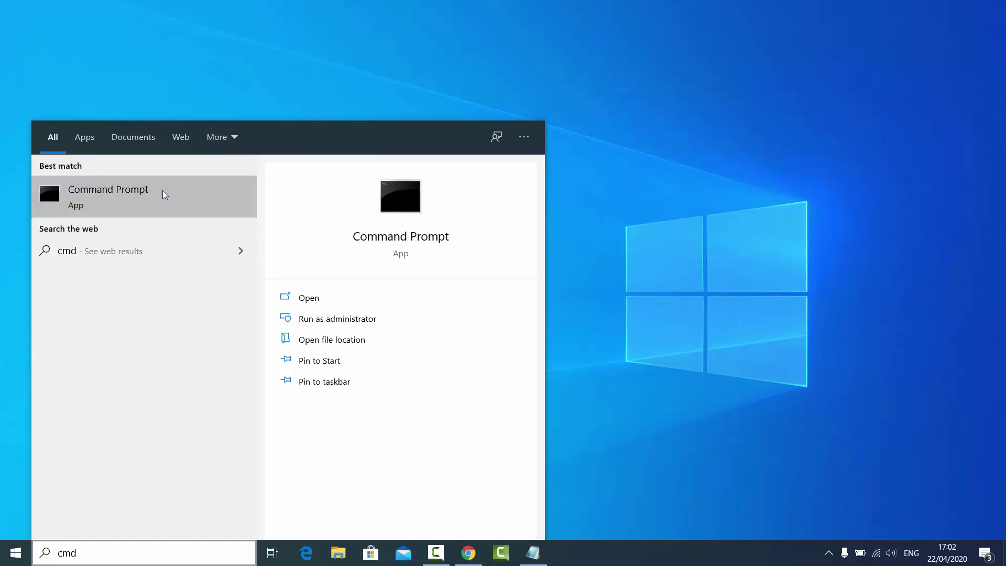
left_click(162, 191)
double_click(541, 116)
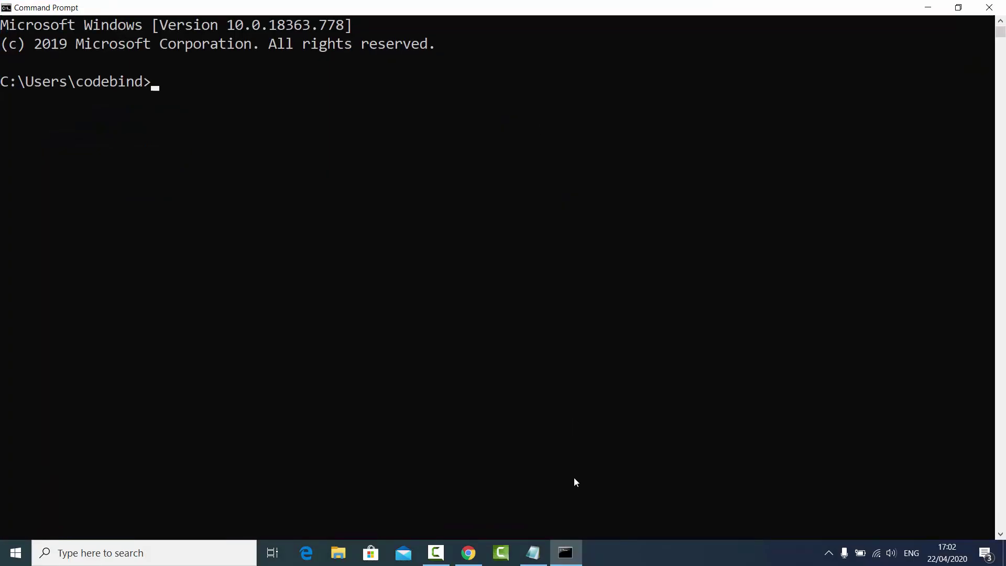
Copy 'netsh wlan show drivers' from the note and run it in Command Prompt.
left_click(533, 553)
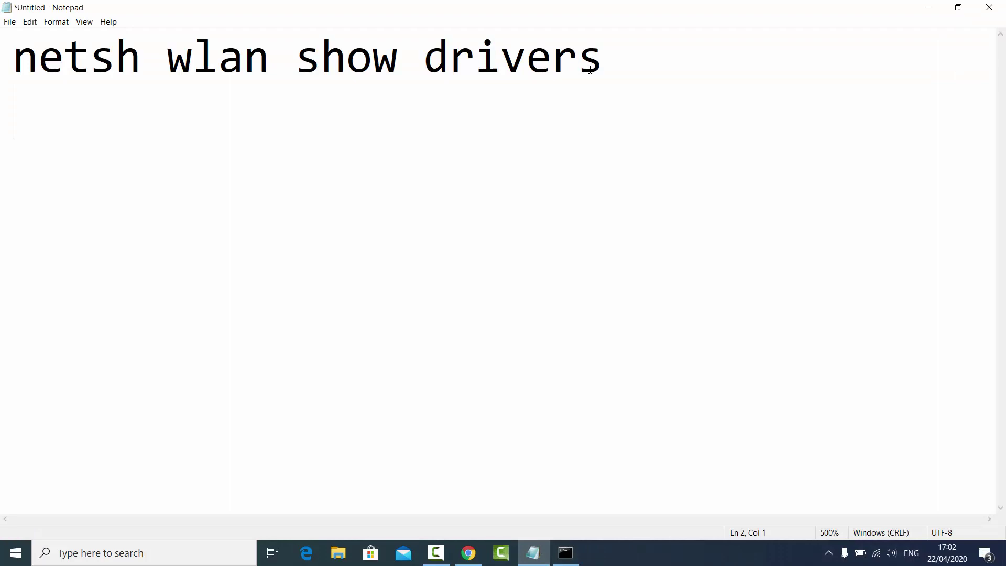
key("BackSpace")
key("ctrl+shift+Left")
key("ctrl+shift+Left")
key("ctrl+shift+Left")
key("shift+Left")
key("shift+Left")
key("shift+Left")
key("shift+Left")
key("ctrl+c")
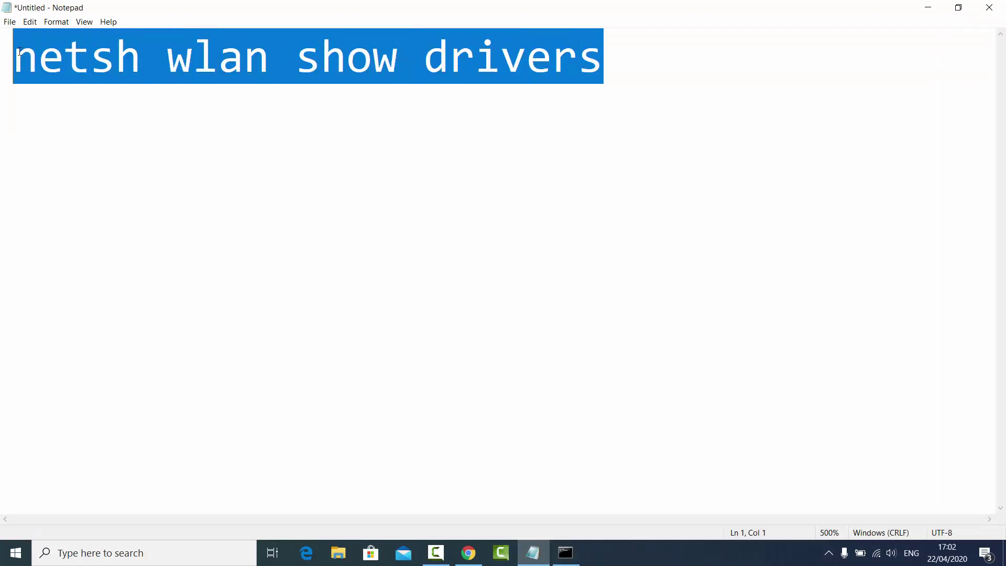
left_click(929, 7)
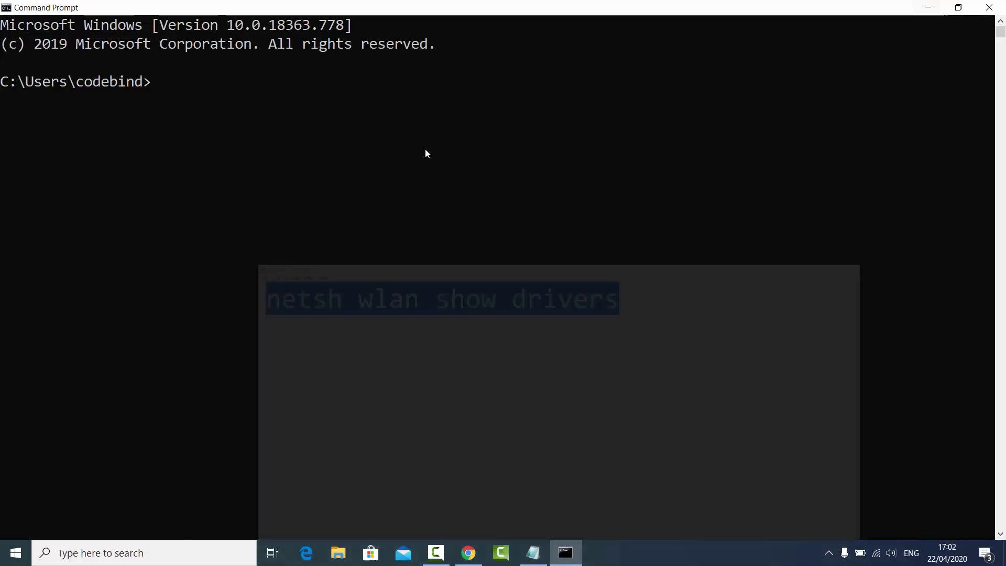
key("ctrl+v")
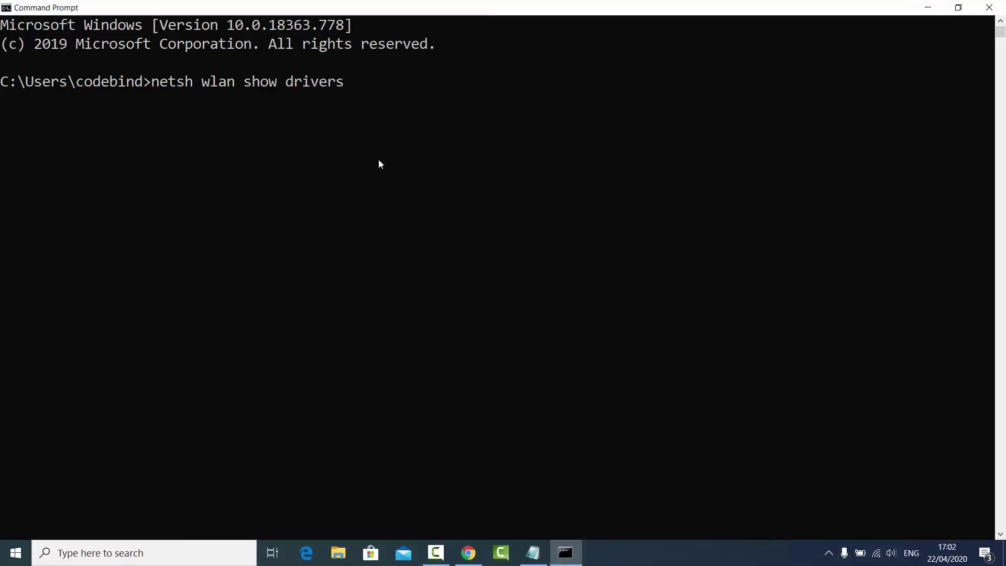
key("Return")
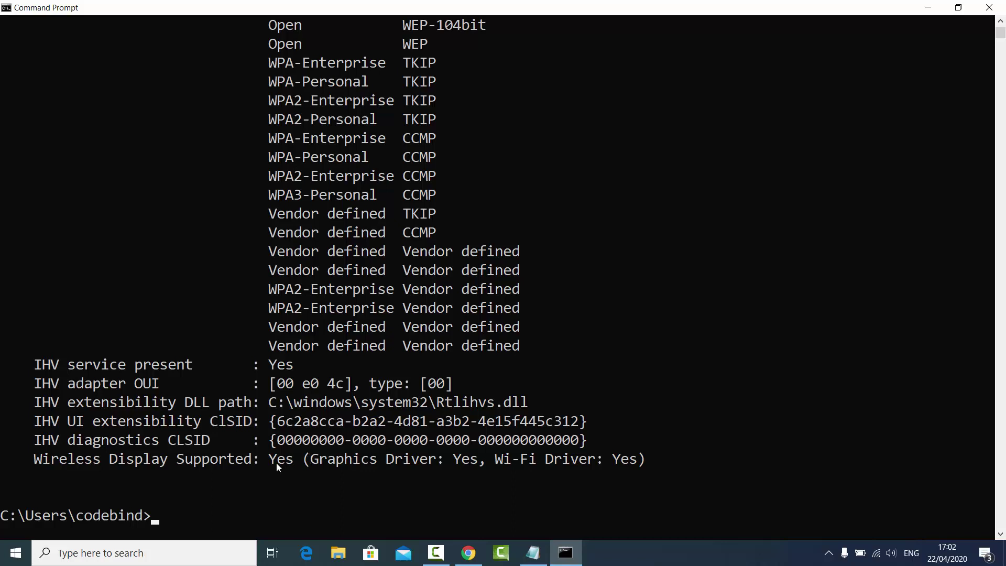
Close Command Prompt and check the Win+P Project panel for 'Connect to a wireless display'.
left_click(986, 12)
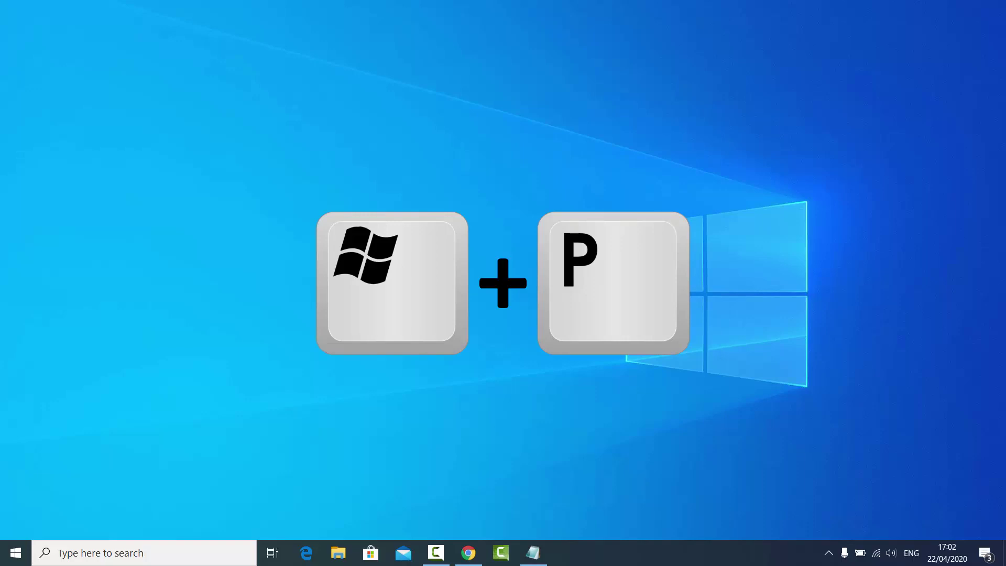
key("super+p")
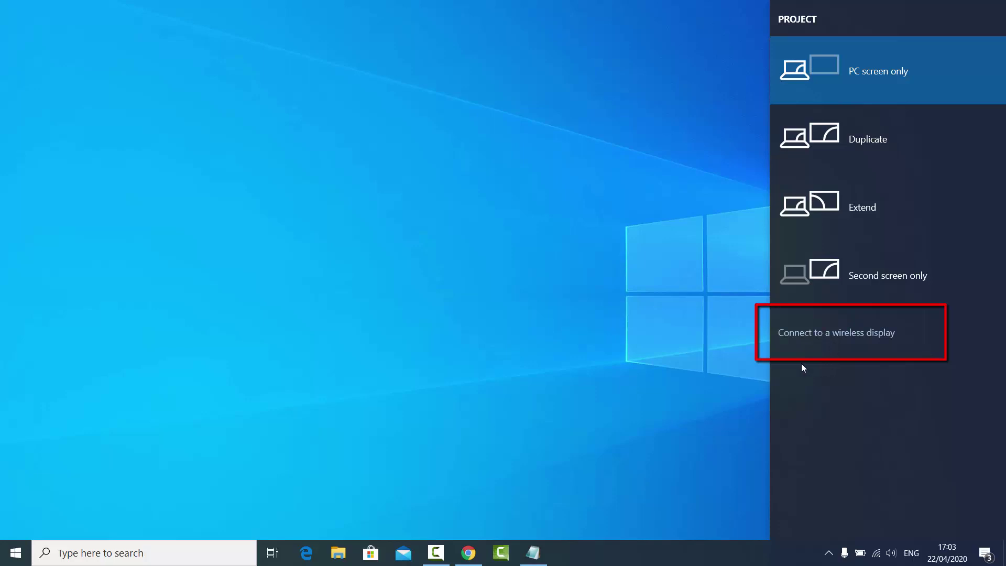
left_click(662, 372)
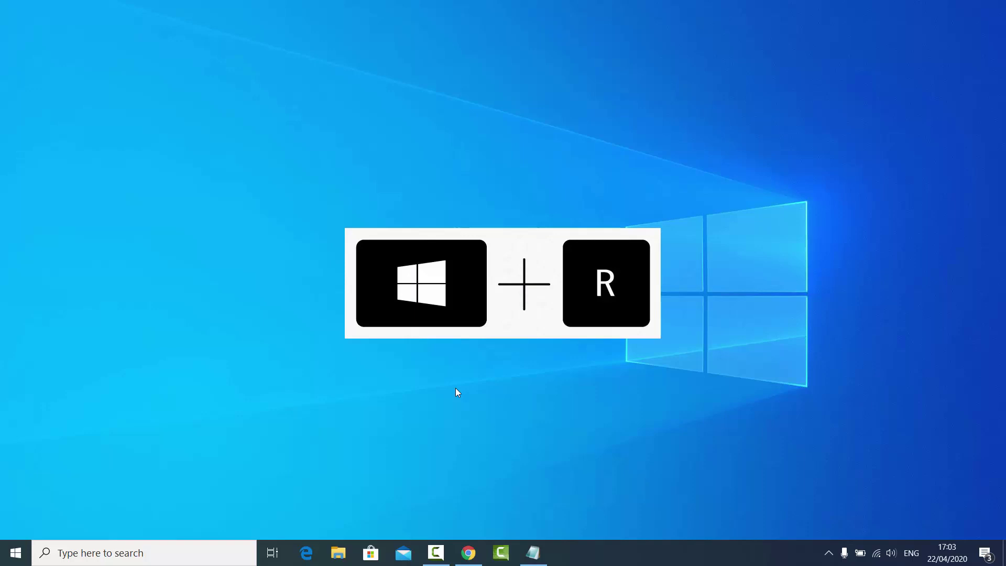
Run dxdiag and save all information as DxDiag.txt in Downloads.
key("super+r")
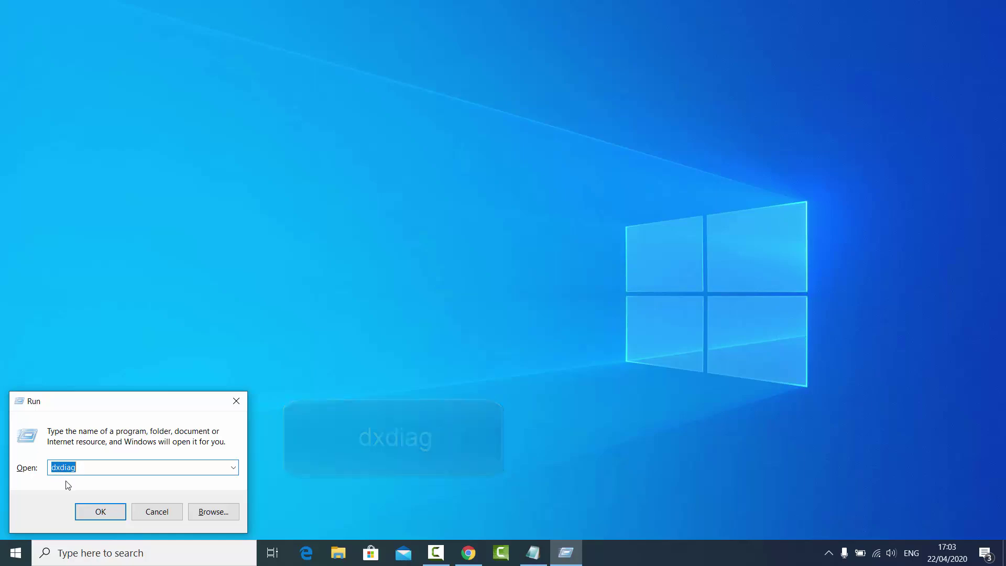
left_click(93, 511)
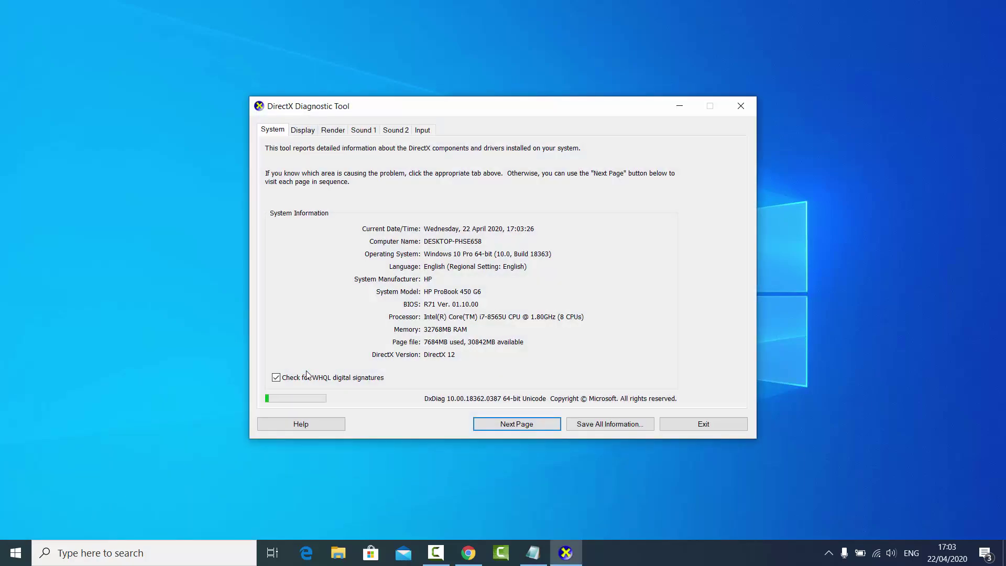
left_click(600, 426)
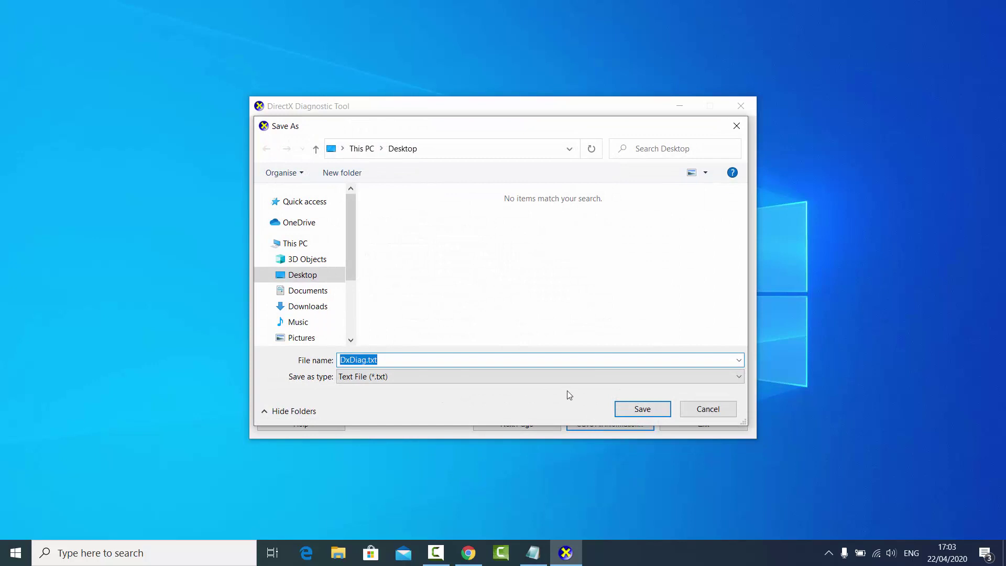
left_click(329, 314)
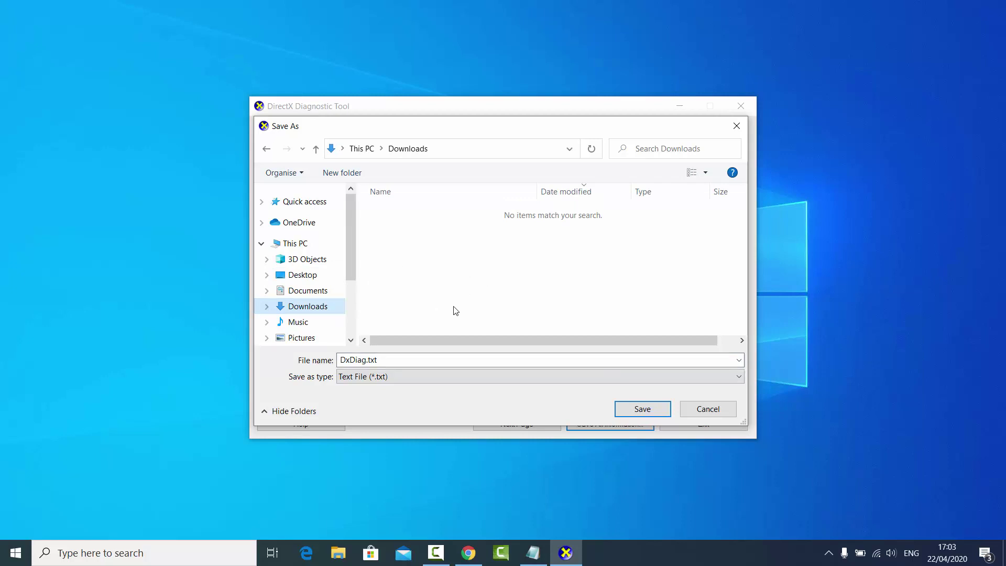
left_click(636, 413)
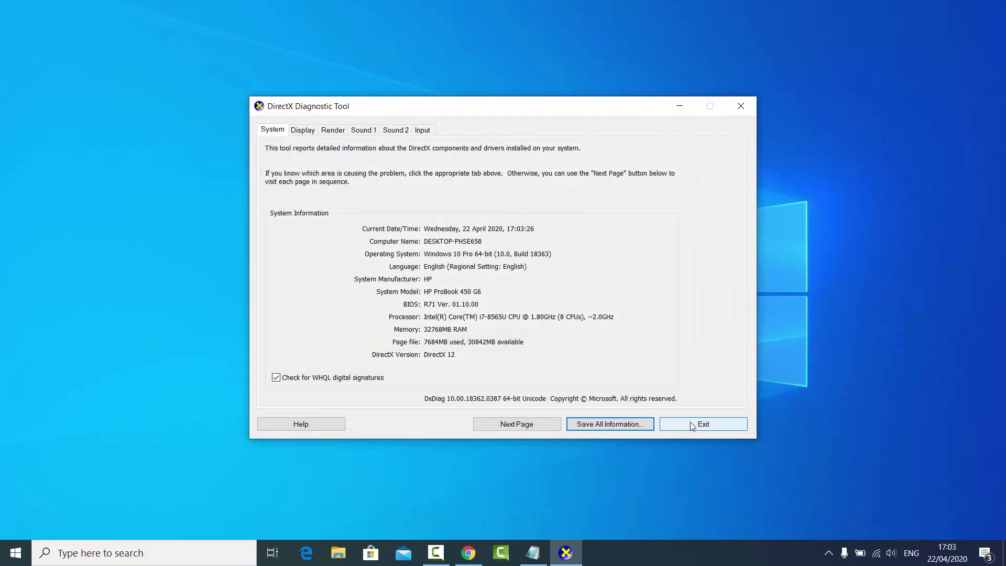
Exit DxDiag, open DxDiag.txt to confirm Miracast Available with HDCP, then minimise Notepad.
left_click(692, 425)
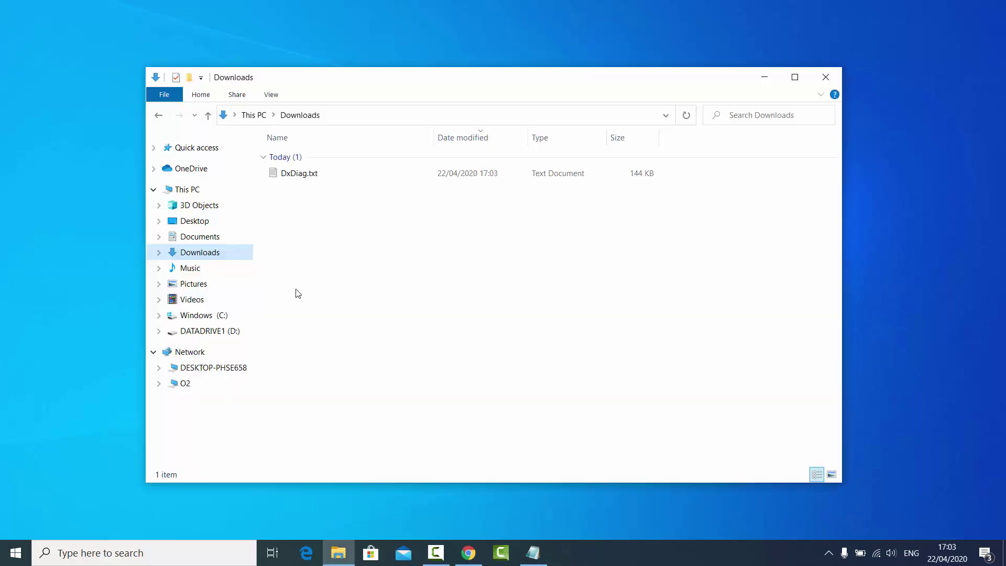
double_click(300, 174)
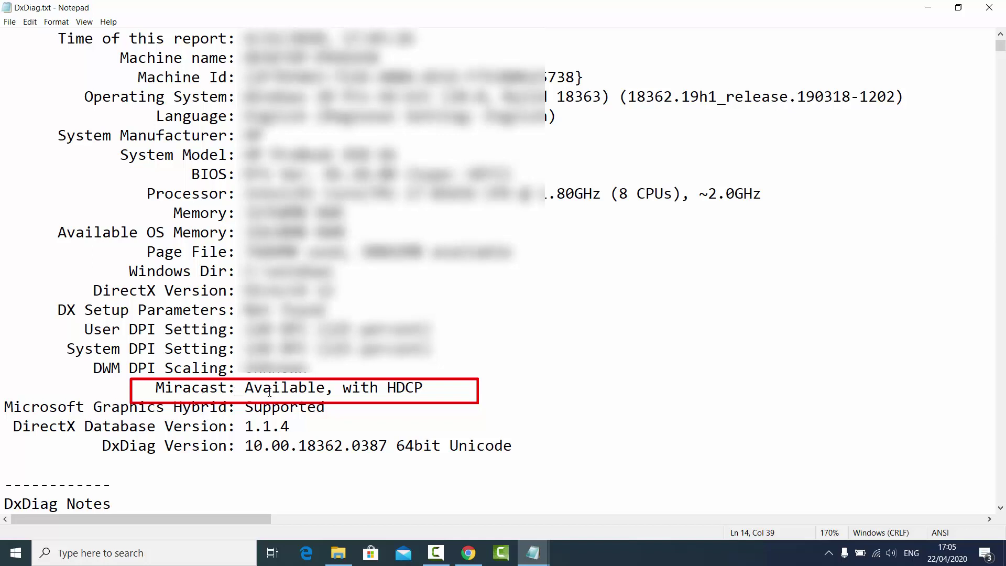
left_click(929, 8)
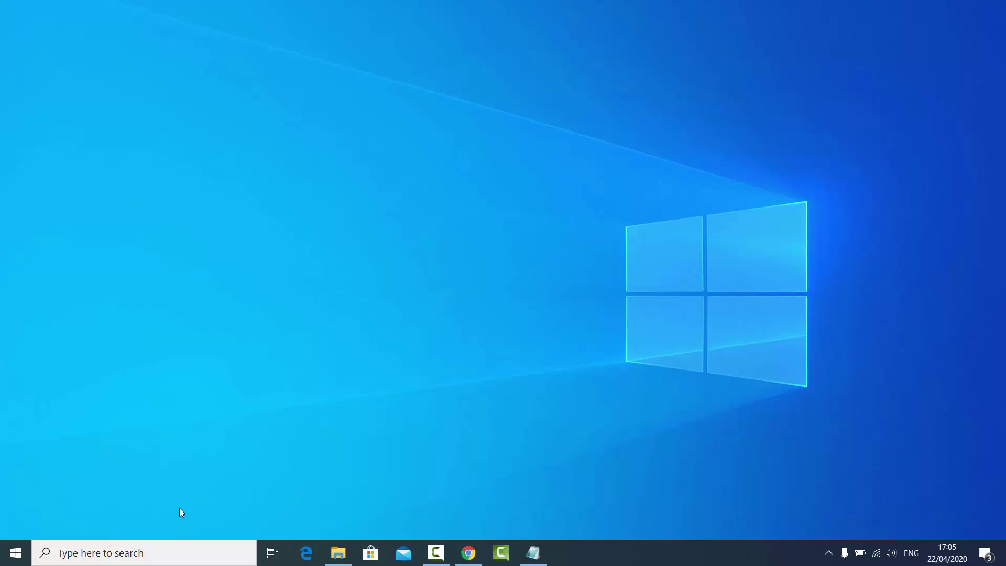
Search 'connect' and launch the Connect app to see its ready-to-connect message.
left_click(149, 553)
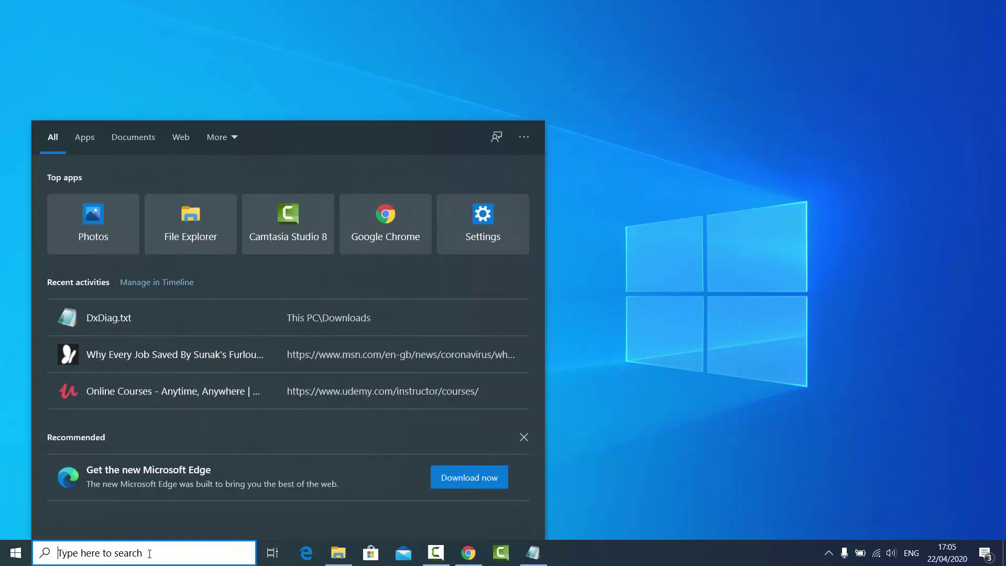
type("co")
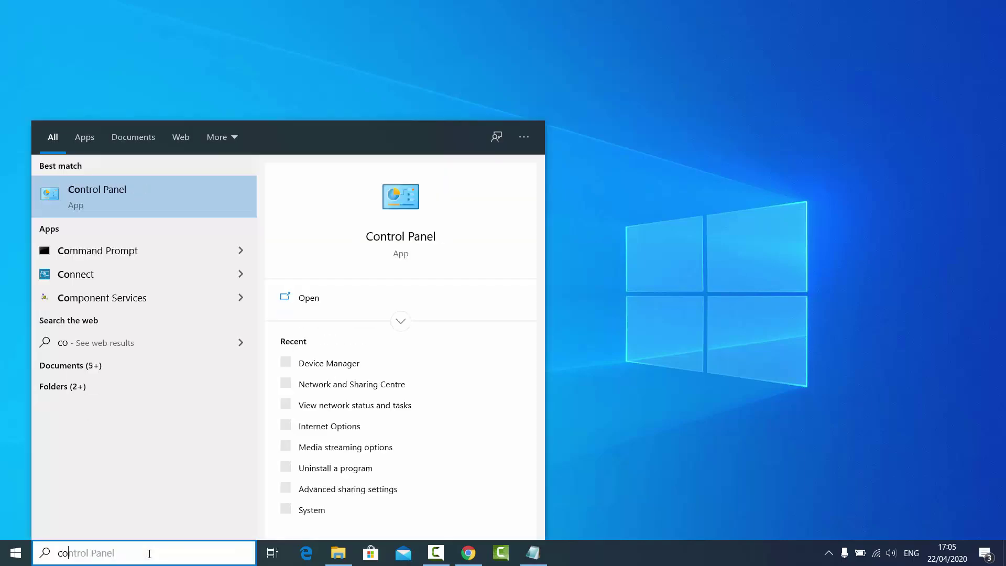
type("nnect")
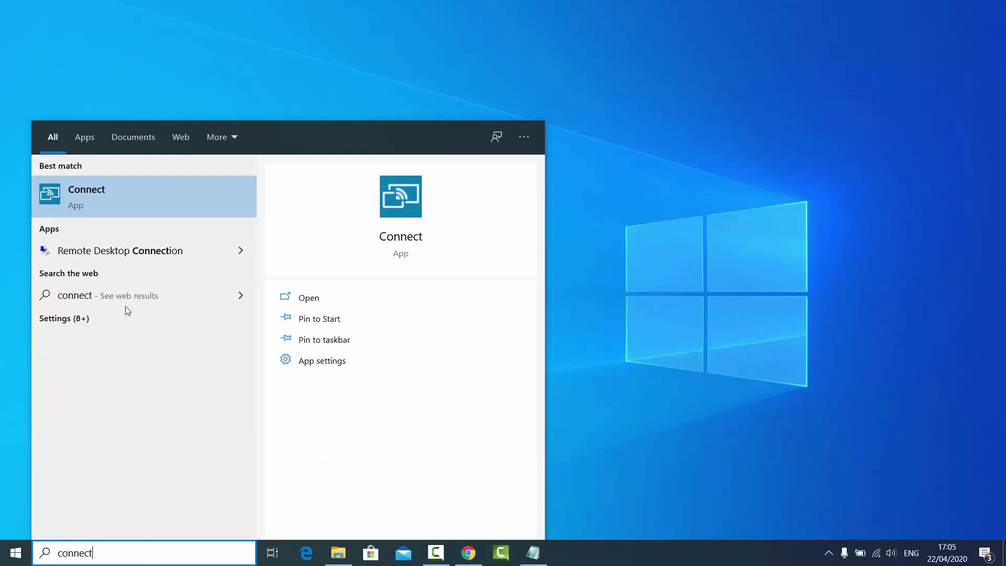
left_click(100, 195)
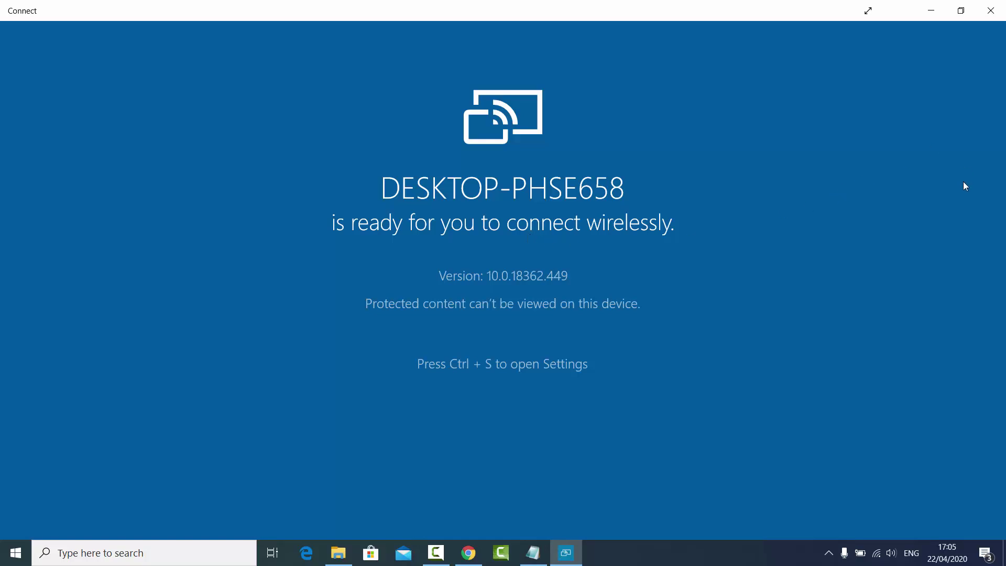
left_click(991, 11)
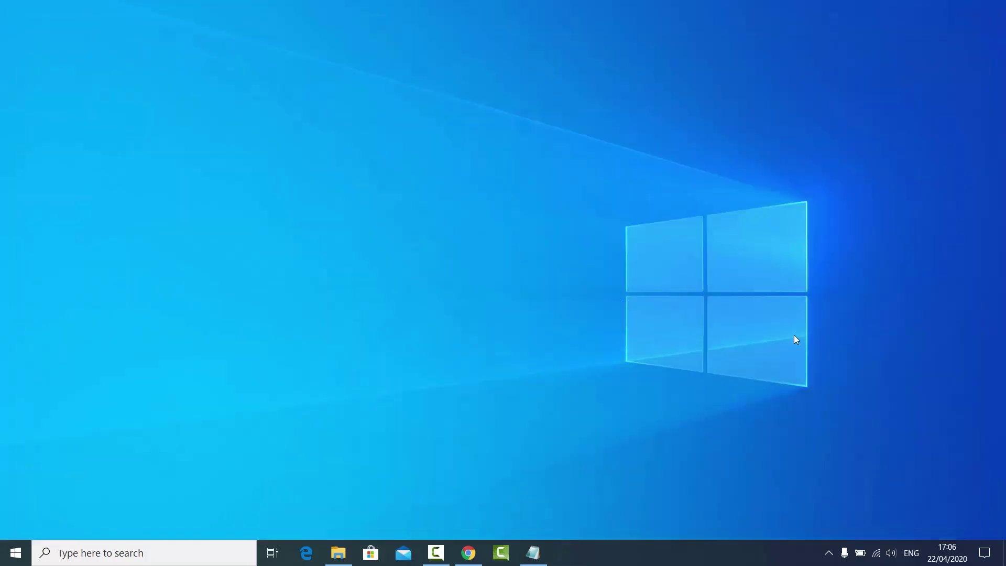